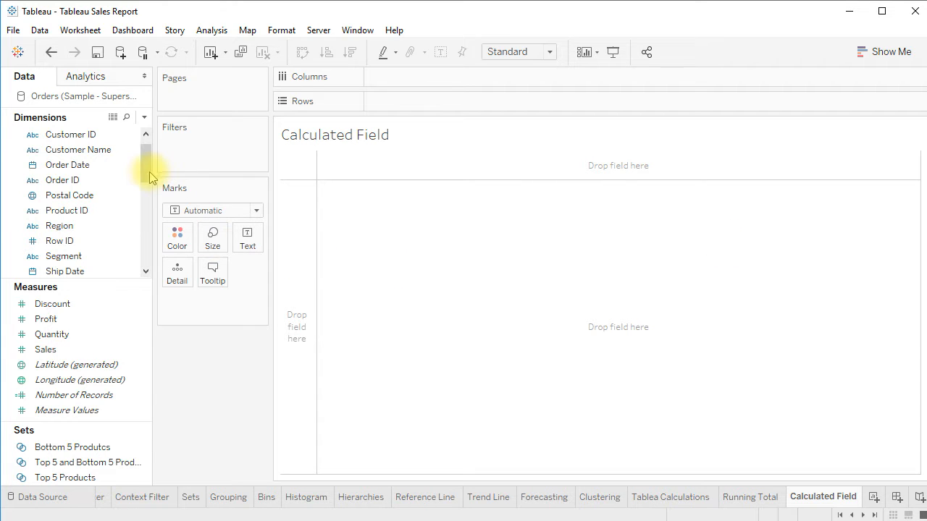
# Build a text table of Sales by Sub-Category and sort it by sales descending
pyautogui.moveTo(146, 186); pyautogui.dragTo(425, 107)
pyautogui.click(92, 240)
pyautogui.moveTo(76, 351); pyautogui.dragTo(248, 241)
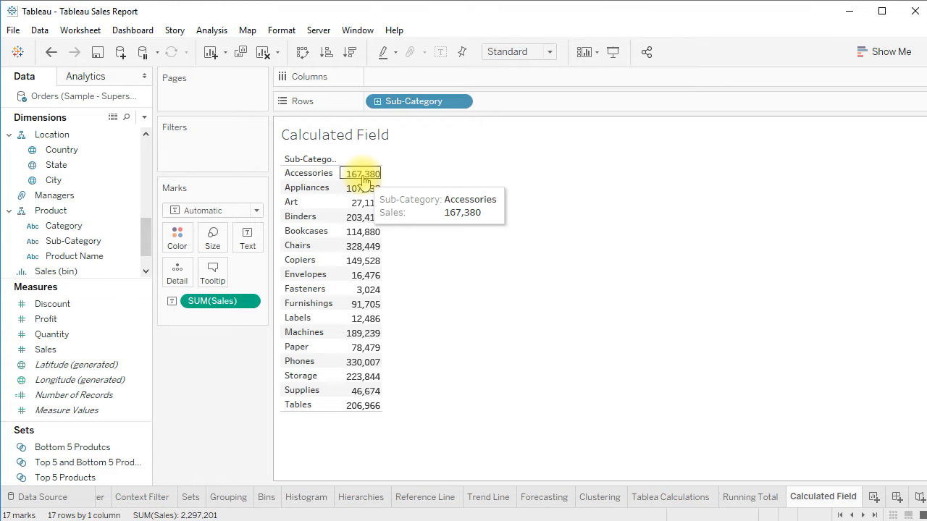
pyautogui.click(351, 54)
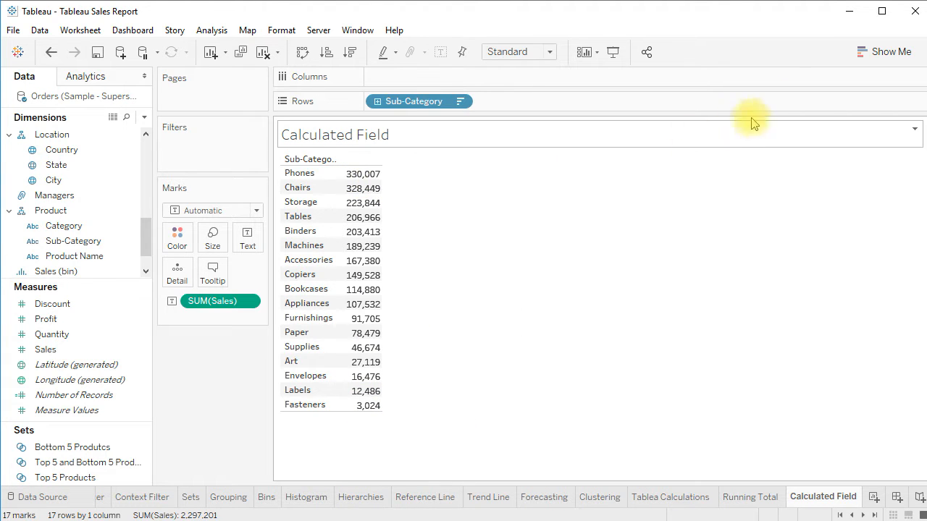
# Convert the view to a horizontal bar chart and sort the bars by sales descending
pyautogui.click(878, 51)
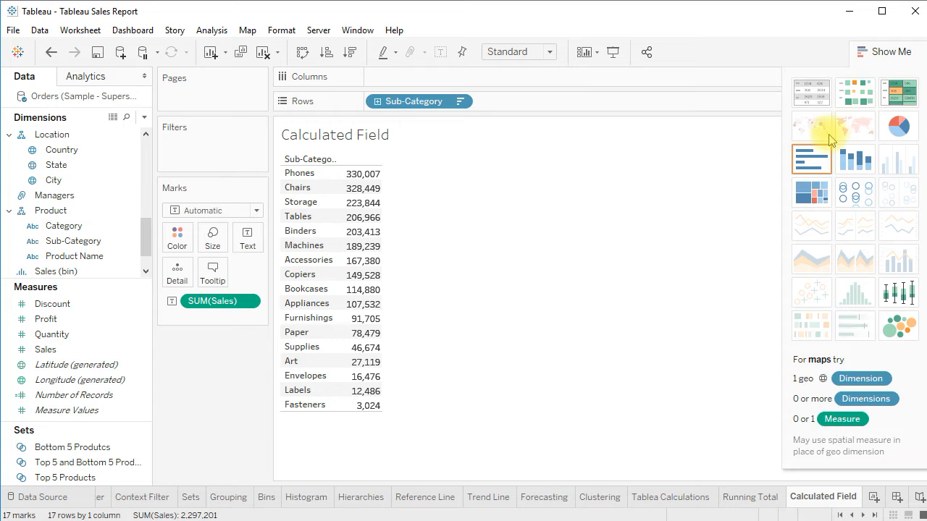
pyautogui.click(810, 161)
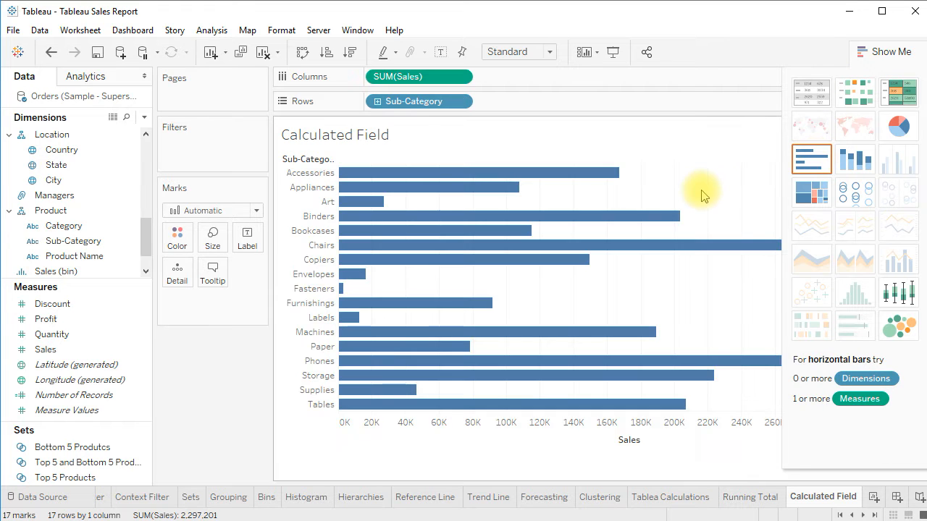
pyautogui.click(874, 55)
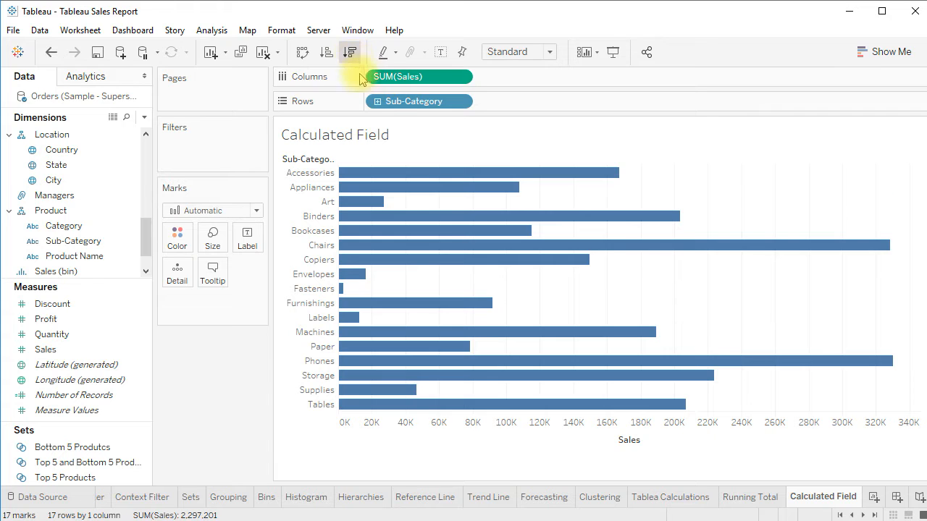
pyautogui.click(350, 52)
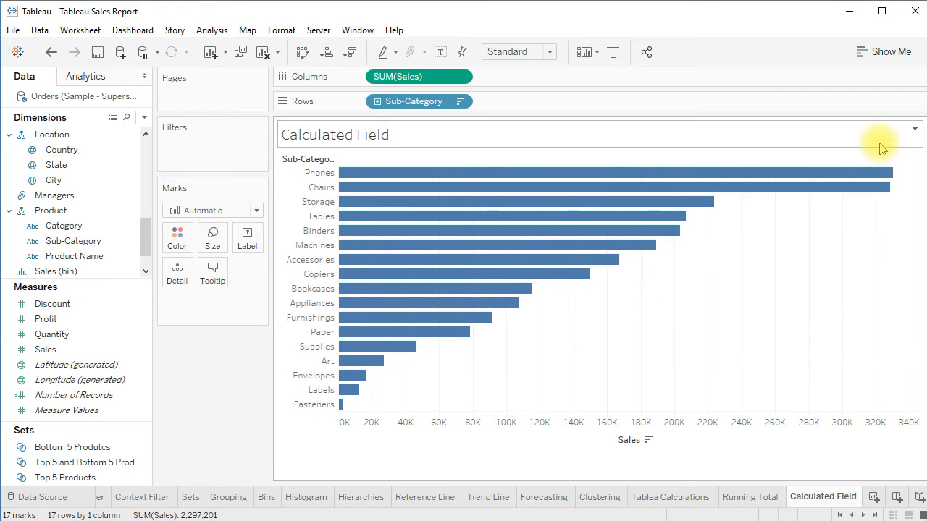
# Replace the sheet title with 'Show Sub Categries in sales buckets.' as its first line
pyautogui.click(914, 129)
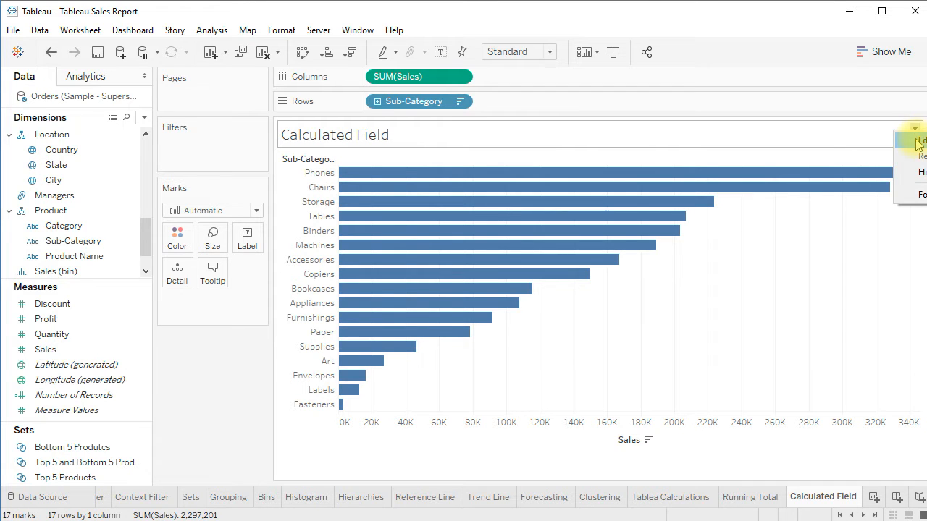
pyautogui.click(913, 139)
pyautogui.moveTo(382, 262); pyautogui.dragTo(229, 260)
pyautogui.press('BackSpace')
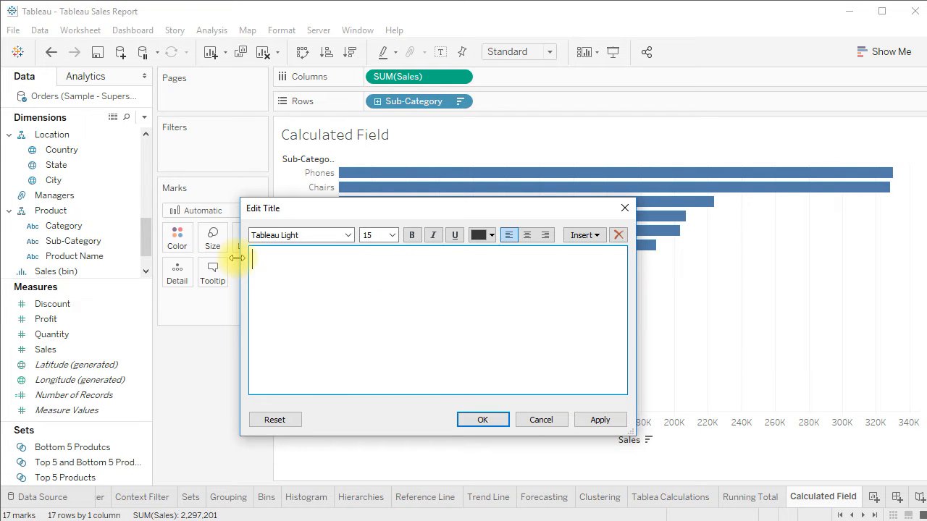
pyautogui.write('Show Sub Catge')
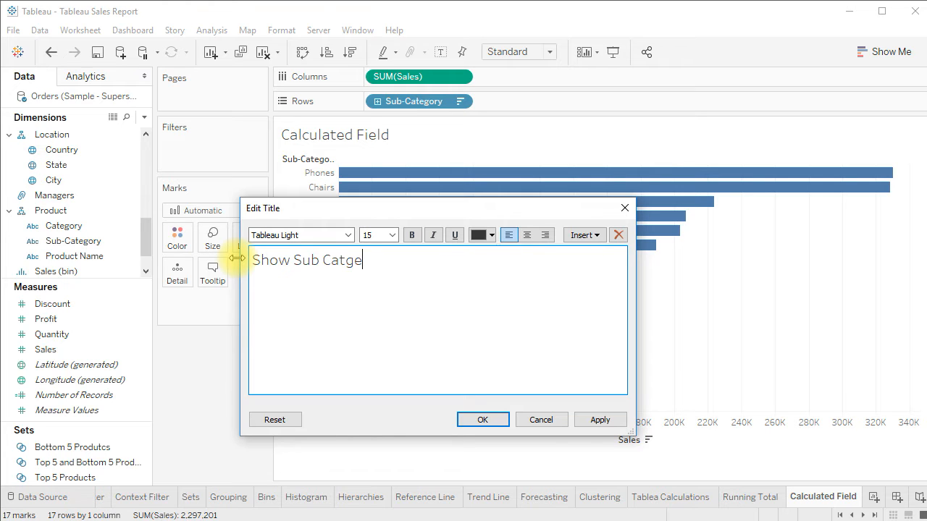
pyautogui.press('BackSpace')
pyautogui.press('BackSpace')
pyautogui.write('egries in Sales')
pyautogui.press('BackSpace')
pyautogui.press('BackSpace')
pyautogui.press('BackSpace')
pyautogui.press('BackSpace')
pyautogui.press('BackSpace')
pyautogui.press('BackSpace')
pyautogui.write('sales bucke')
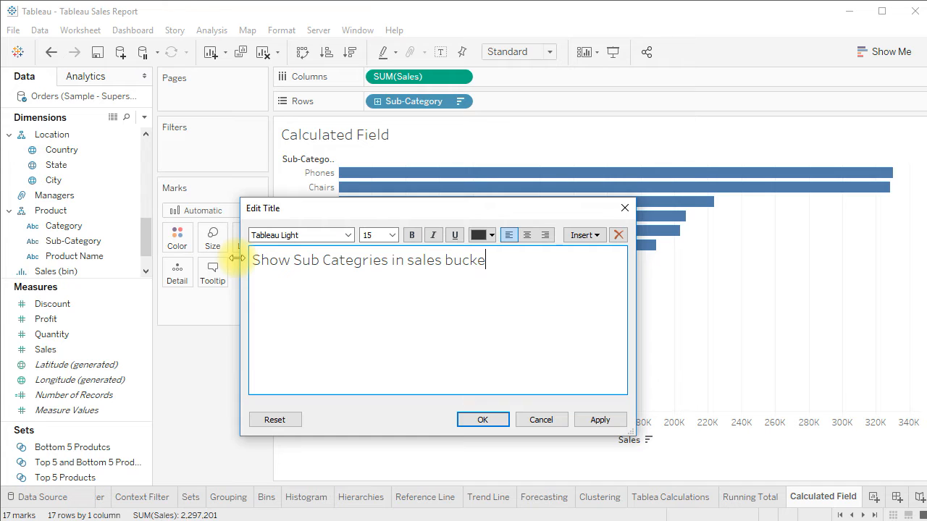
pyautogui.write('ts.')
pyautogui.press('Return')
# Add a second title line '1 - 100 Th, 100 Th - 200 Th and > 300 Th.' and apply the title
pyautogui.write('0 -')
pyautogui.press('BackSpace')
pyautogui.write('1 - 100,000,  and')
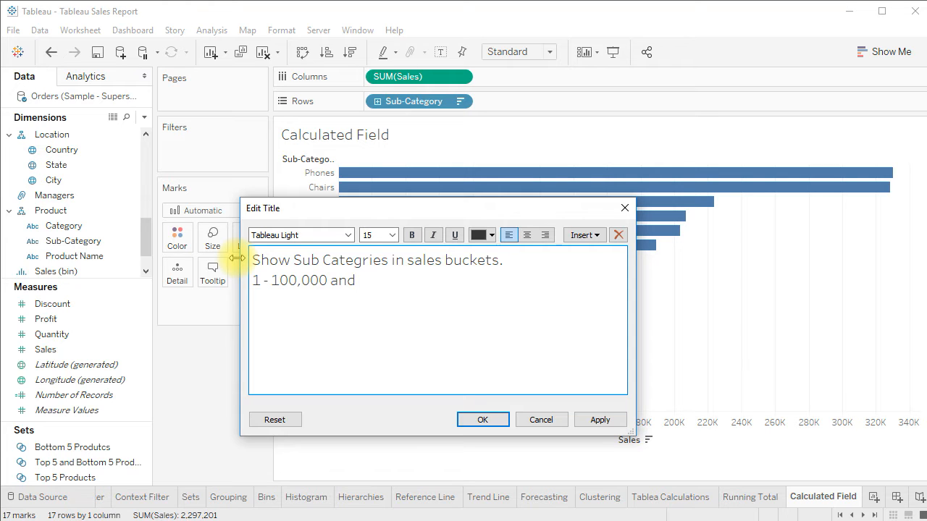
pyautogui.write(' 100 Th - 200 Th')
pyautogui.moveTo(327, 280); pyautogui.dragTo(296, 280)
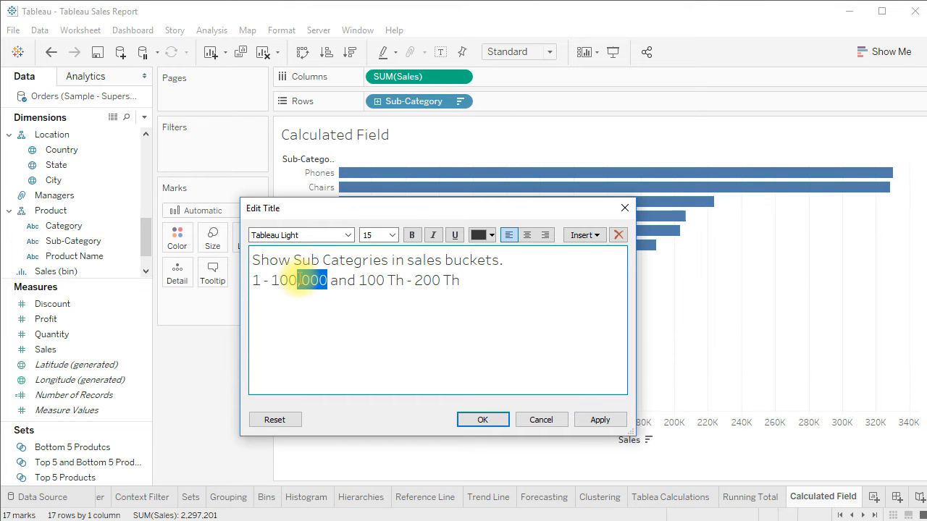
pyautogui.write('Th,')
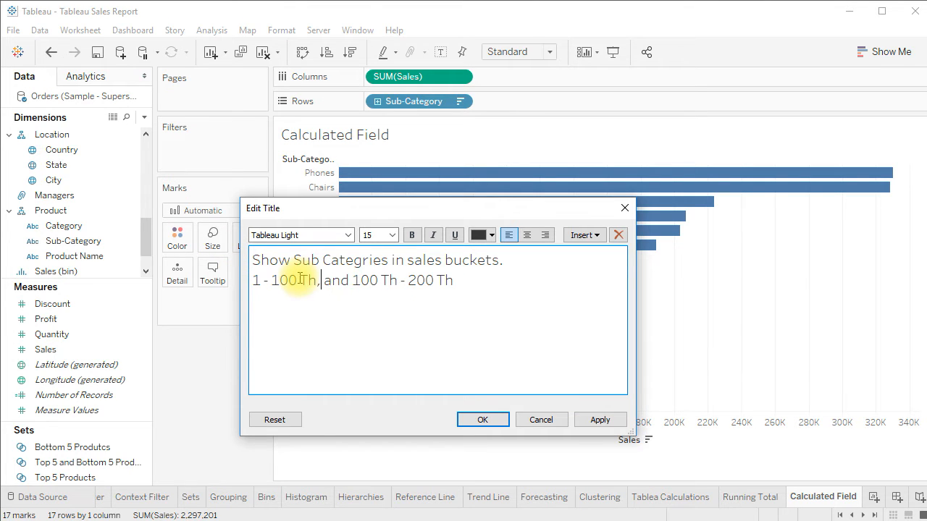
pyautogui.hotkey('shift', 'Right')
pyautogui.hotkey('shift', 'Right')
pyautogui.hotkey('shift', 'Right')
pyautogui.hotkey('shift', 'Right')
pyautogui.press('BackSpace')
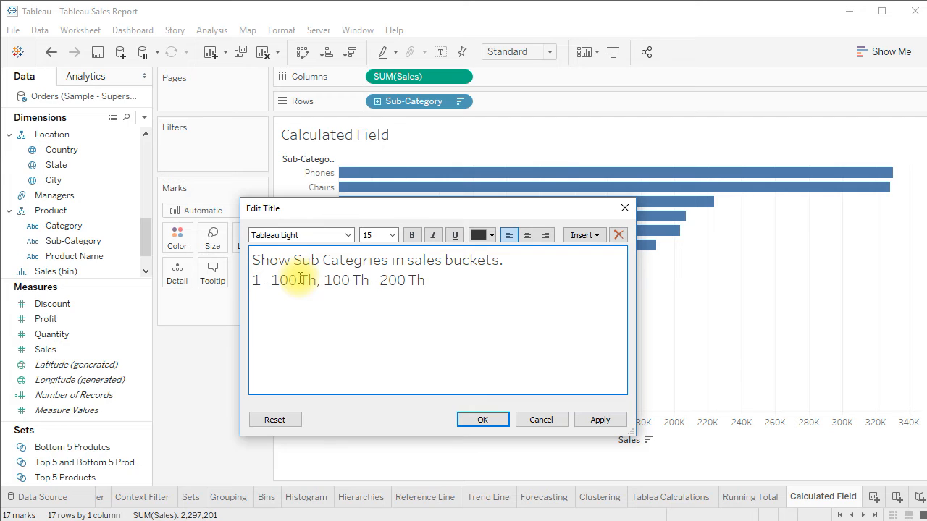
pyautogui.click(296, 280)
pyautogui.write('an')
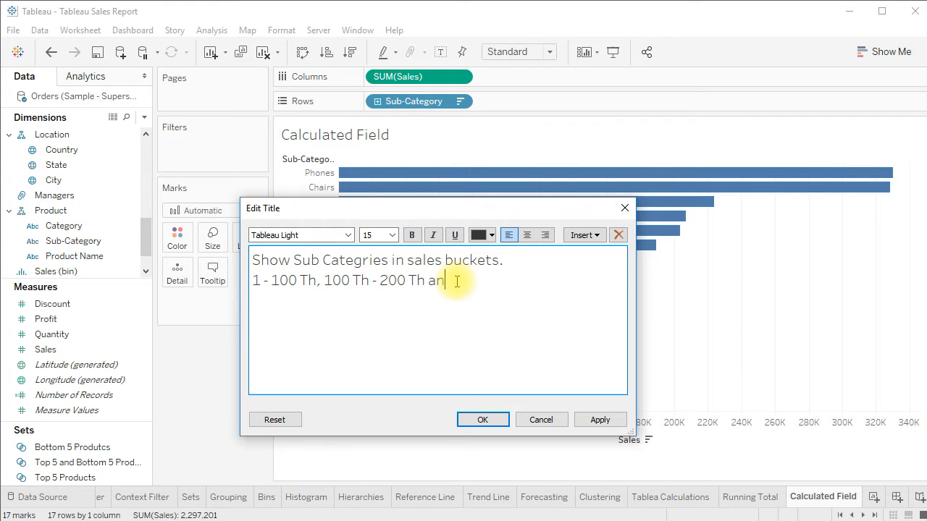
pyautogui.write('d 300 Th')
pyautogui.press('Left')
pyautogui.write('>')
pyautogui.click(543, 285)
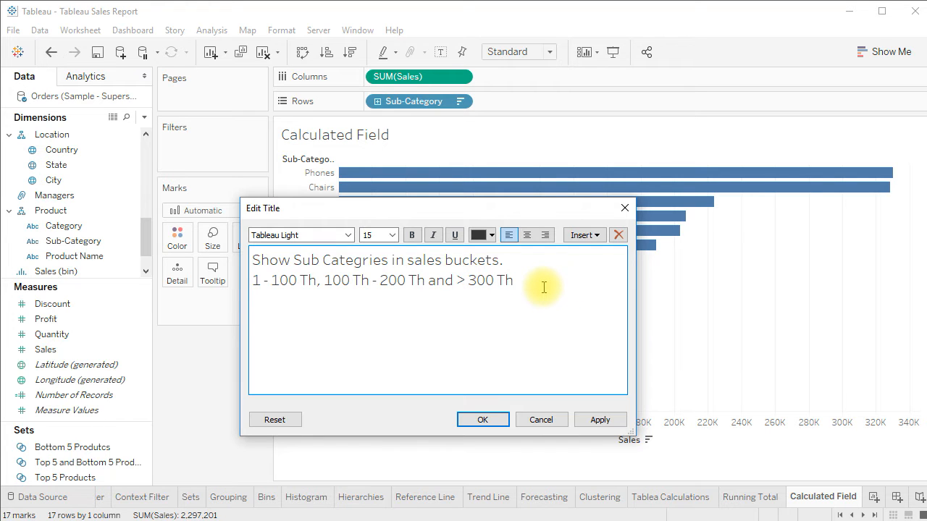
pyautogui.write('.')
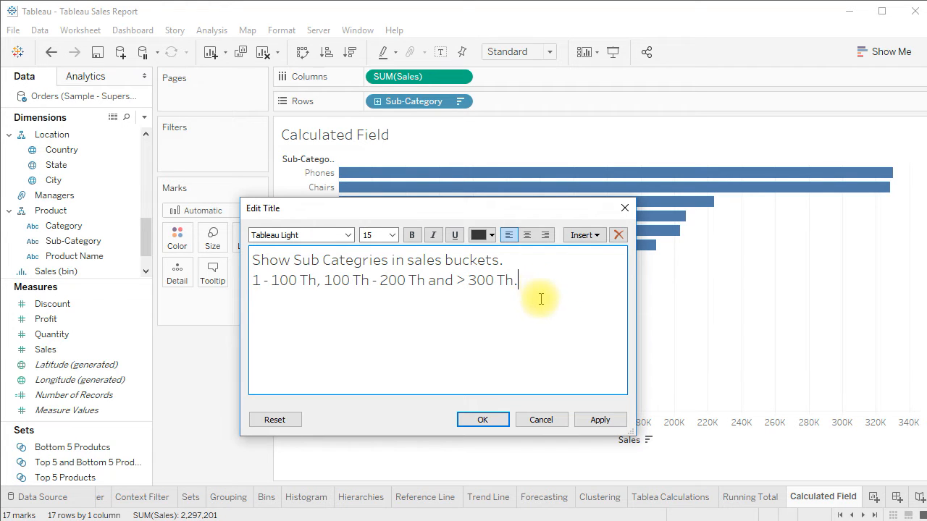
pyautogui.click(600, 419)
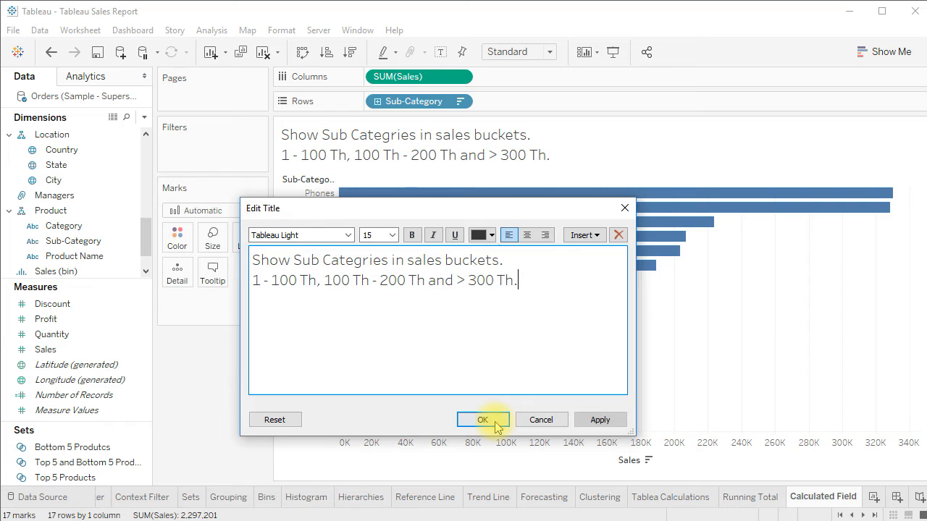
pyautogui.click(481, 419)
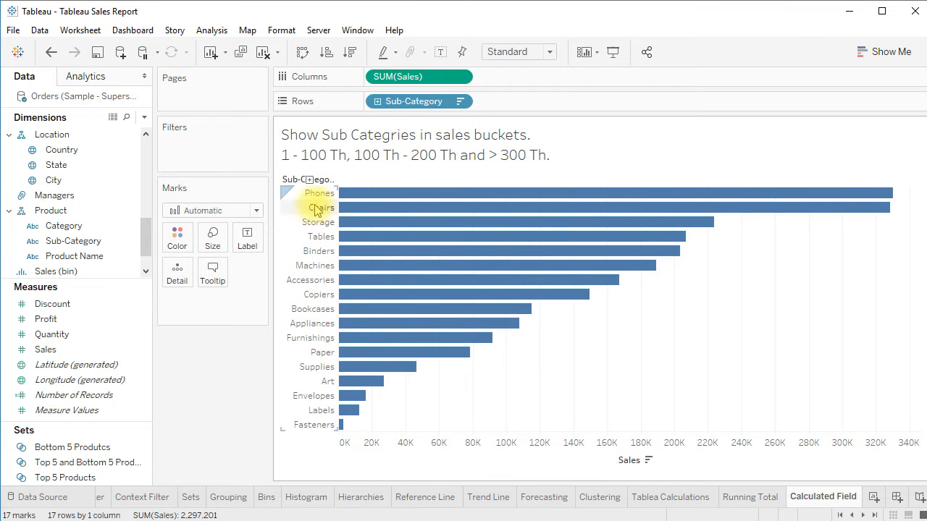
# Create a new calculated field named Sales Buckets
pyautogui.moveTo(377, 191)
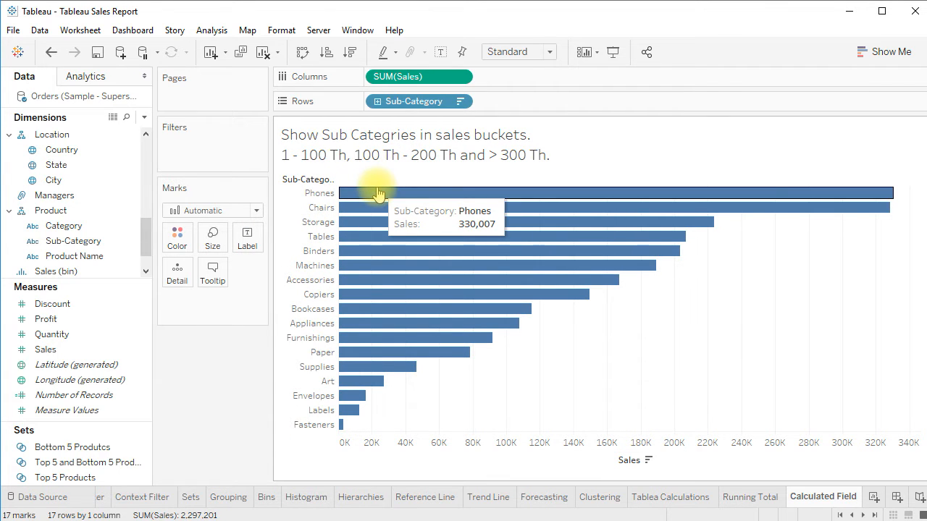
pyautogui.moveTo(375, 210)
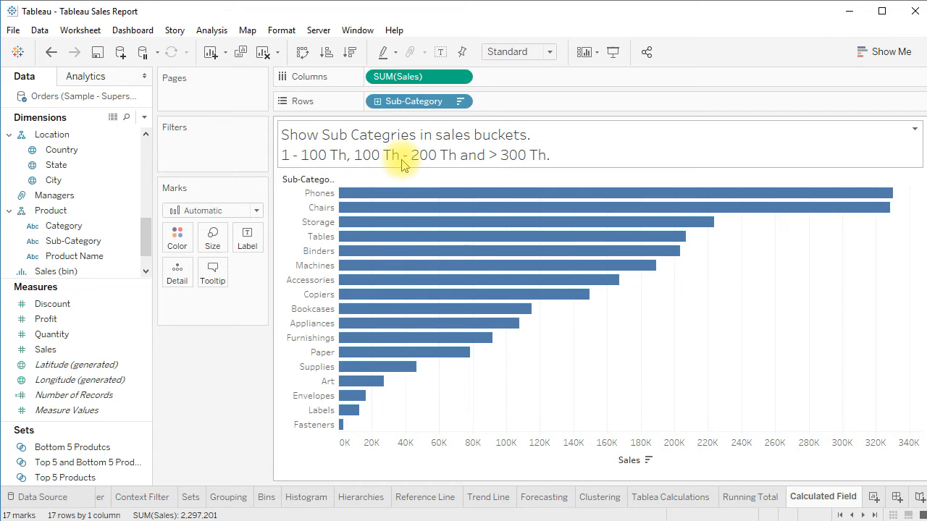
pyautogui.click(144, 118)
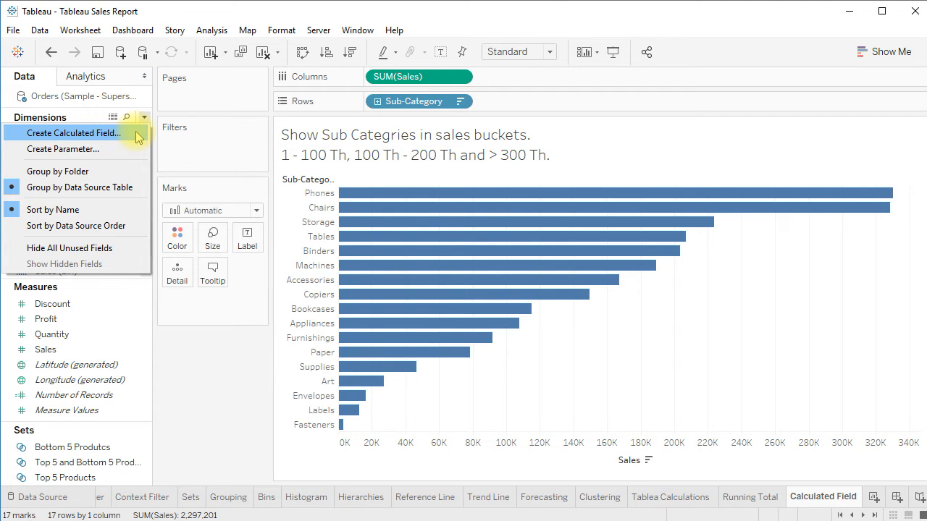
pyautogui.click(138, 137)
pyautogui.moveTo(430, 195); pyautogui.dragTo(390, 186)
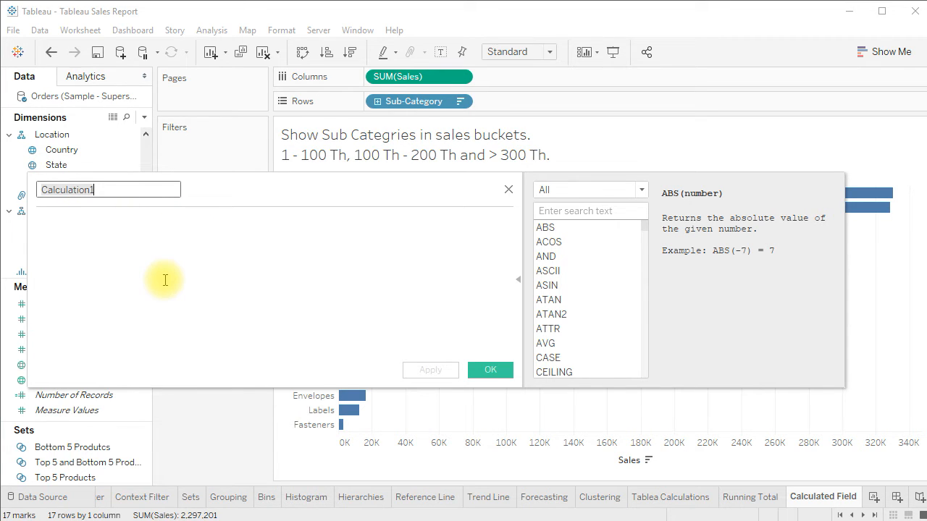
pyautogui.write('Buckets')
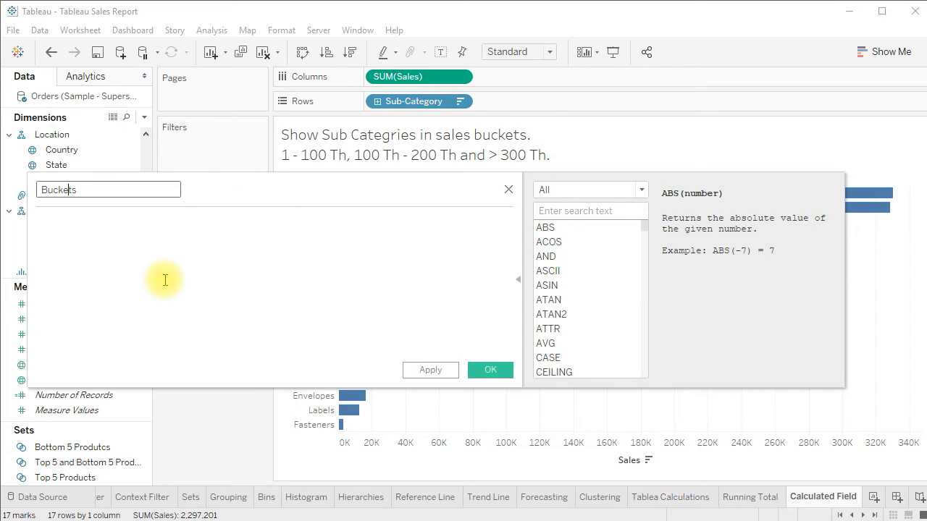
pyautogui.write('Sales')
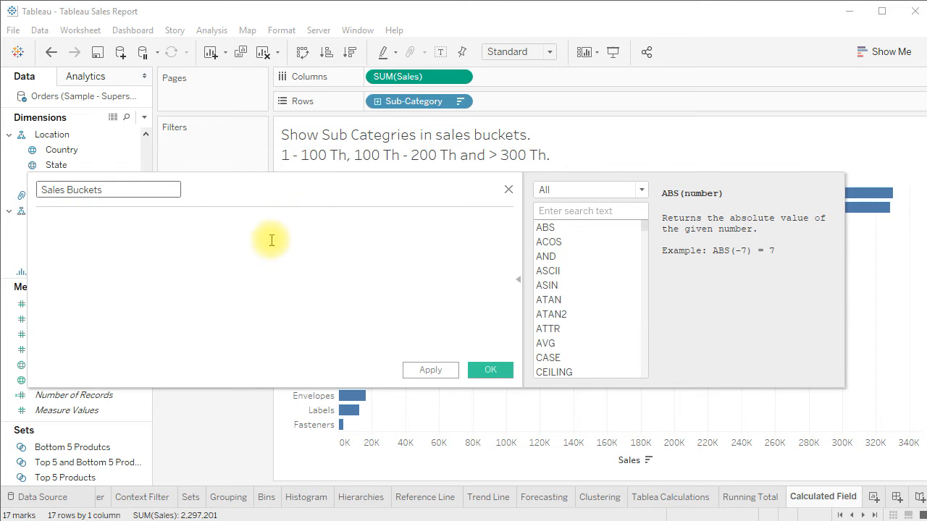
# Filter the function list to Logical functions and view the IF function reference
pyautogui.moveTo(308, 196); pyautogui.dragTo(308, 194)
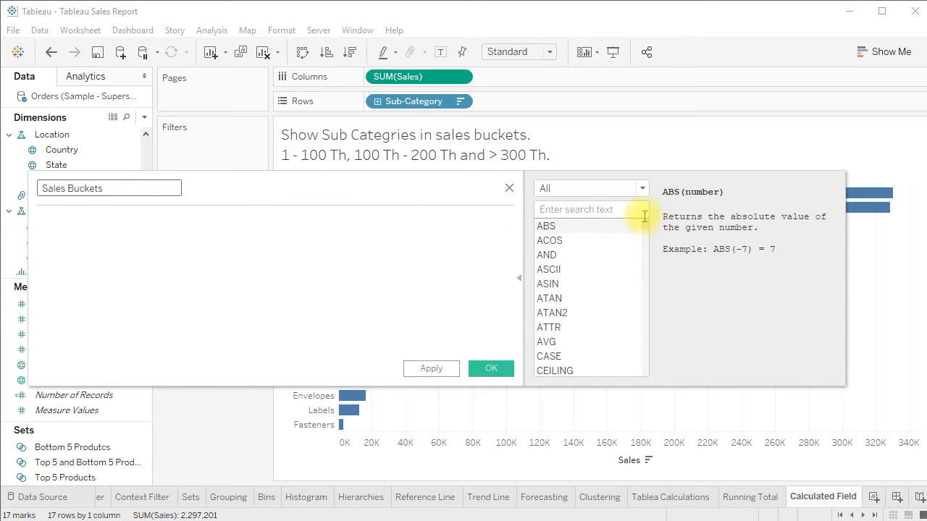
pyautogui.click(519, 278)
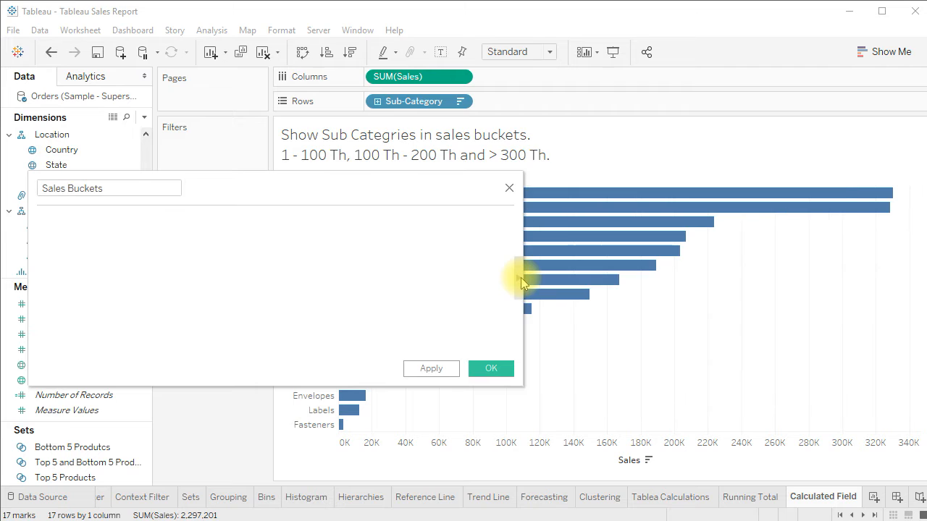
pyautogui.click(520, 277)
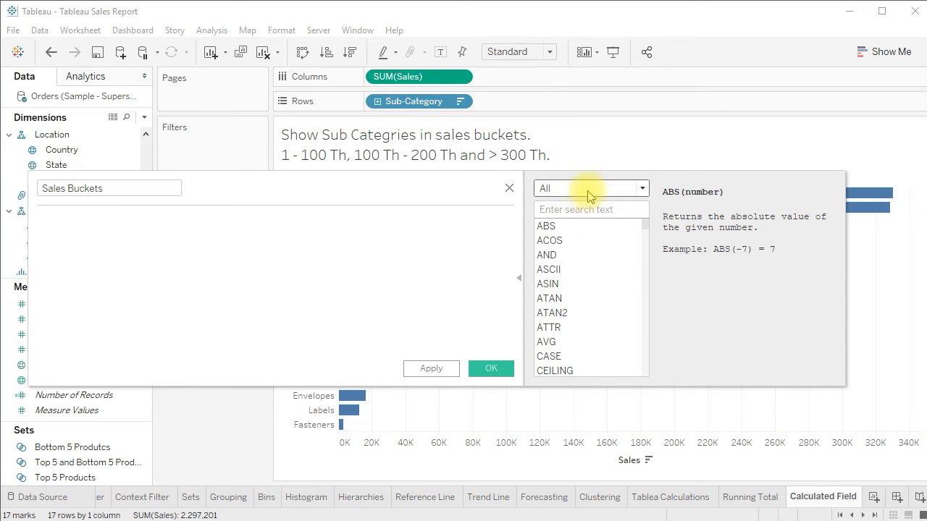
pyautogui.click(586, 189)
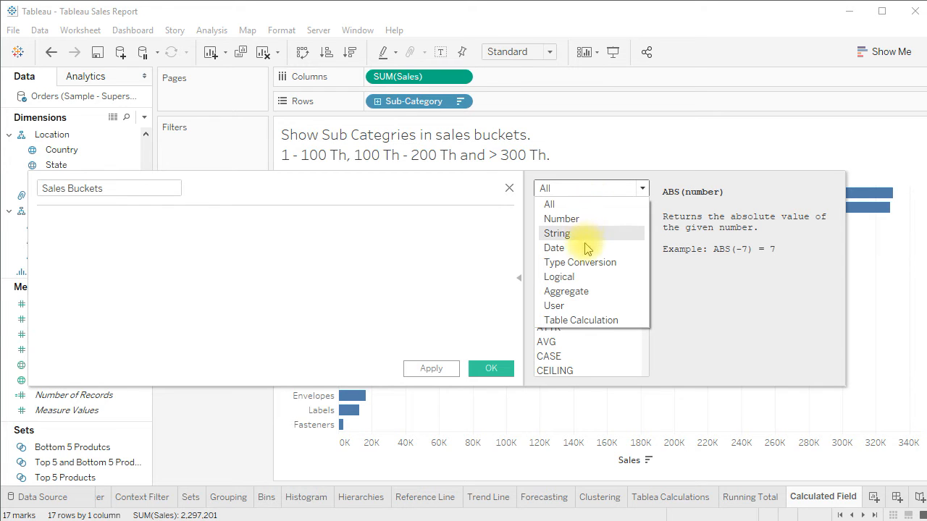
pyautogui.click(572, 278)
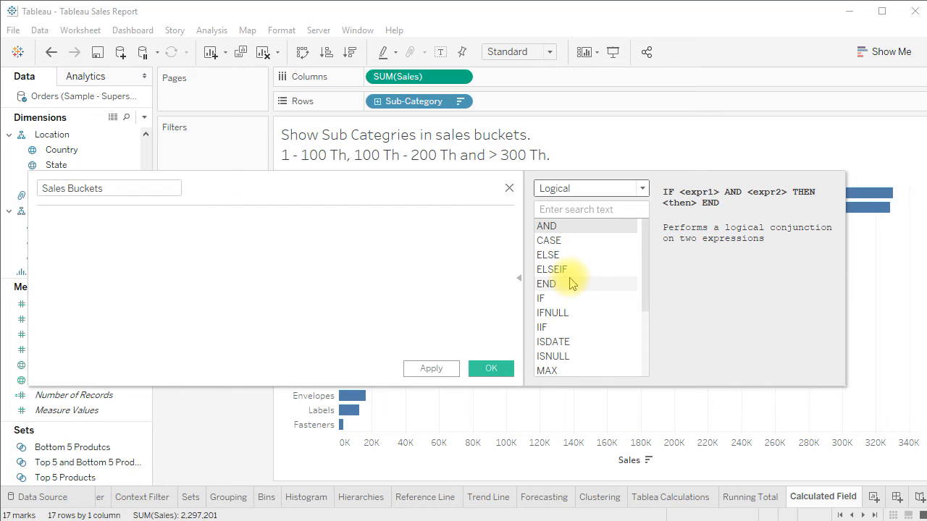
pyautogui.click(562, 299)
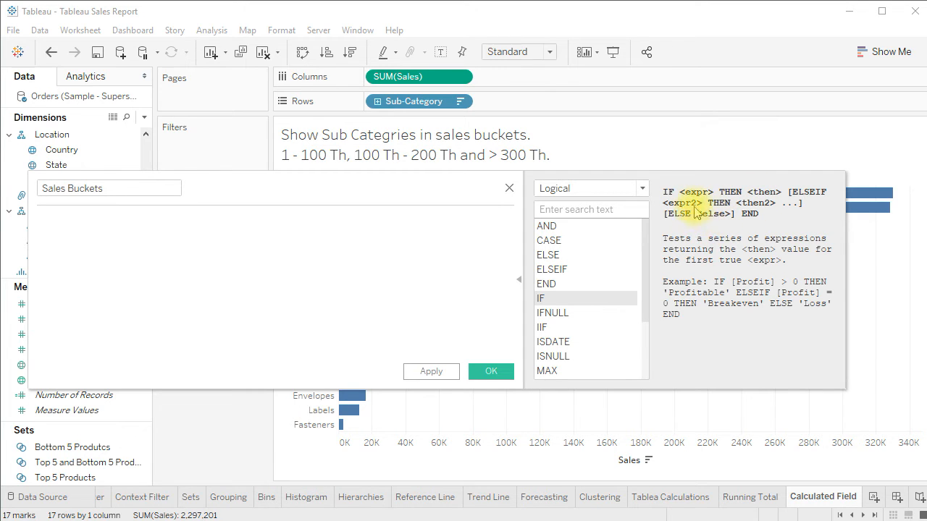
# Start the Sales Buckets formula: if sum([Sales])>=1 and sum([Sales])<=100000 then '1-100Th'
pyautogui.moveTo(399, 193); pyautogui.dragTo(417, 215)
pyautogui.click(312, 267)
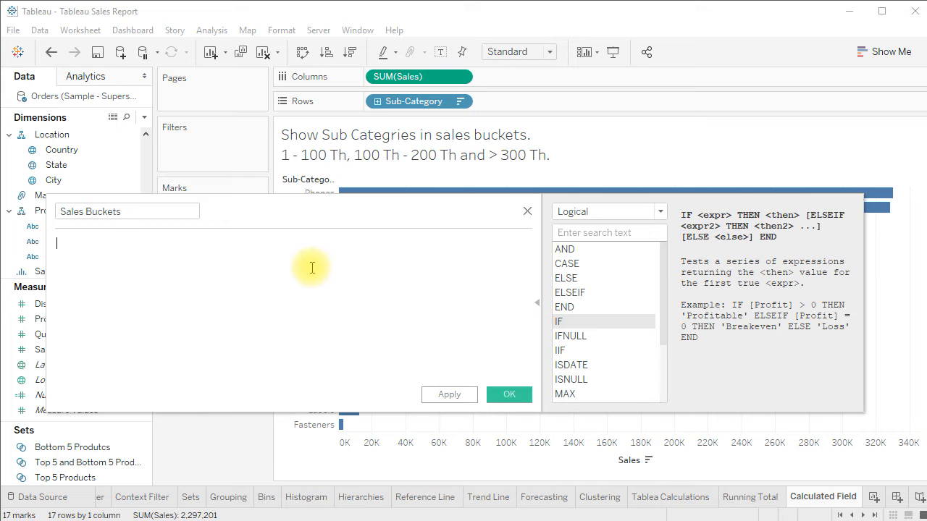
pyautogui.write('if')
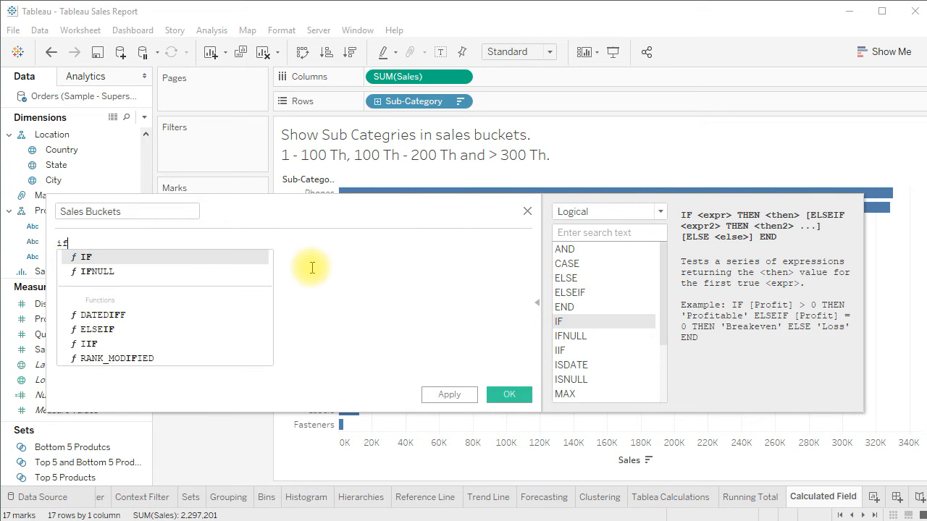
pyautogui.write(' sum([Sale')
pyautogui.press('Return')
pyautogui.write(')>=1')
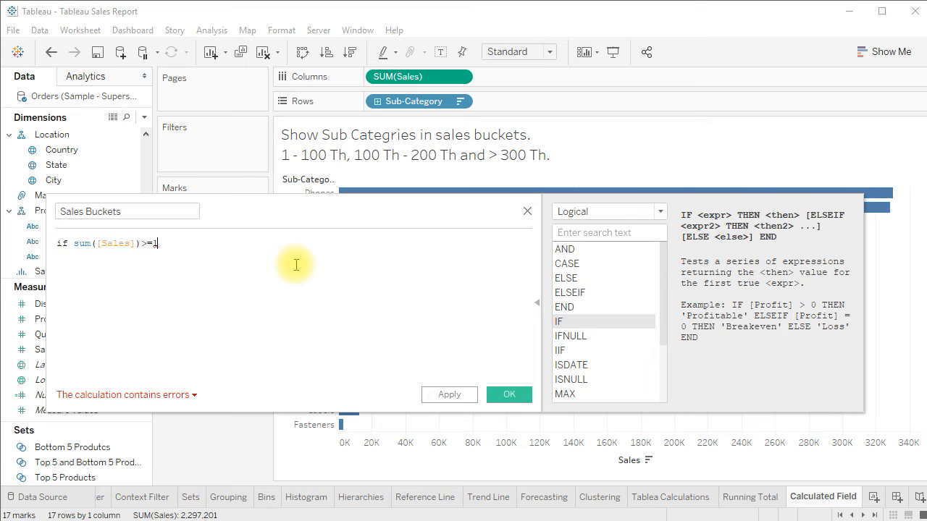
pyautogui.write('and')
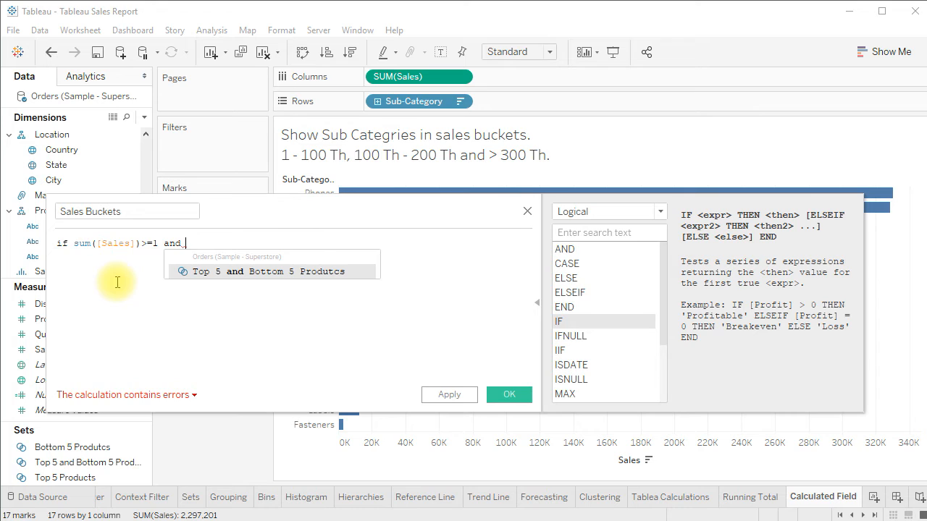
pyautogui.write('sum(sale')
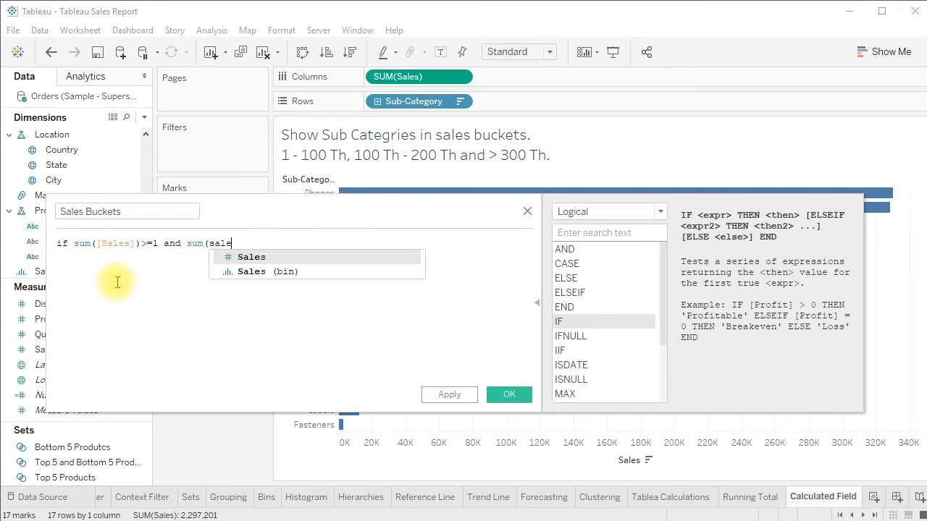
pyautogui.press('Return')
pyautogui.write(')')
pyautogui.write('<=')
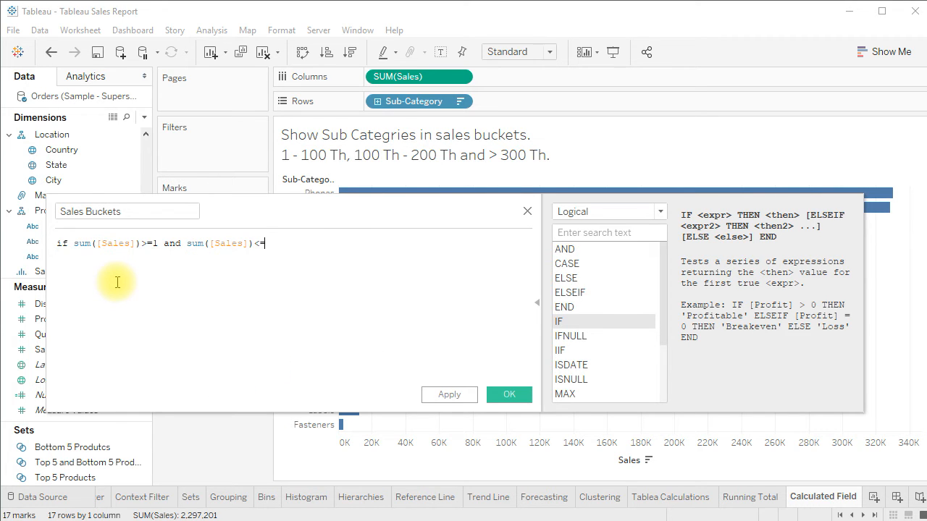
pyautogui.write("100000 then '1-100Th'")
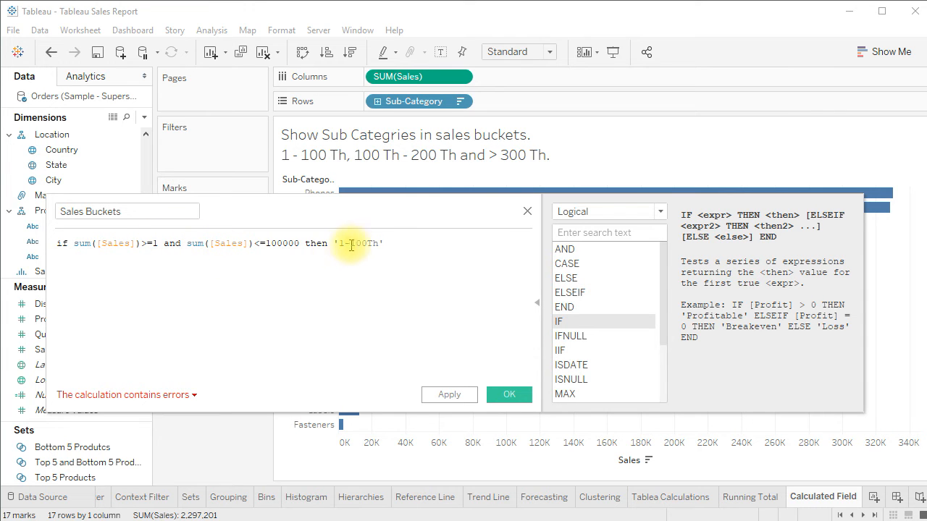
# Add a line: Elseif sum([Sales])>100000 and Sum([Sales])<=300000 then '100 Th - 300 Th'
pyautogui.moveTo(366, 215); pyautogui.dragTo(364, 253)
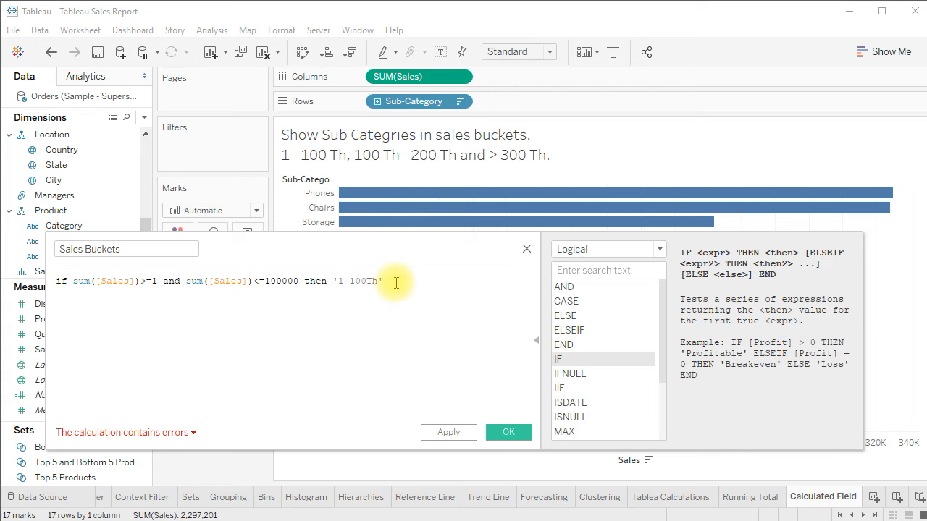
pyautogui.write('Elseif')
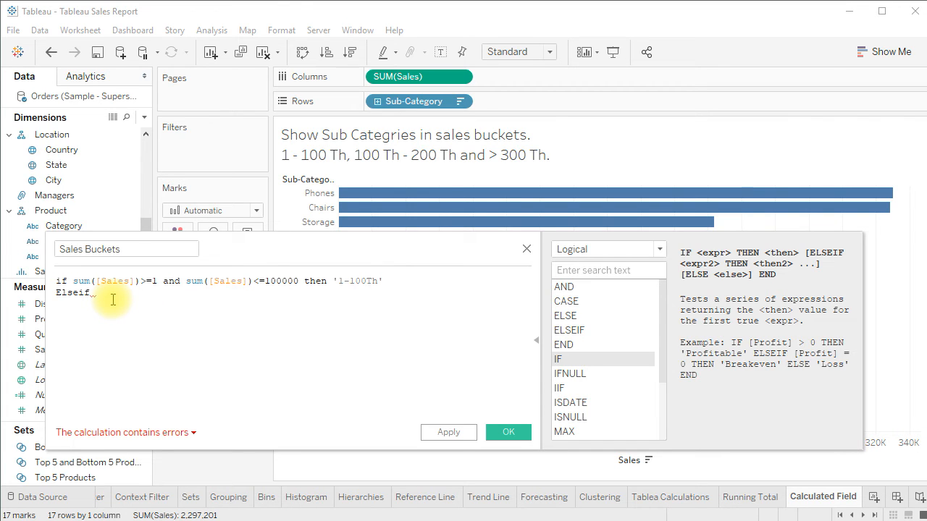
pyautogui.write('sum')
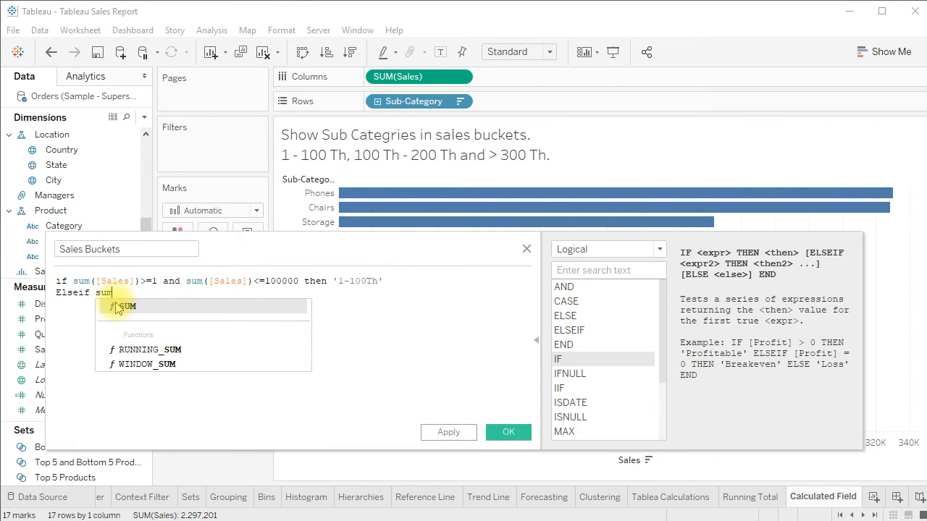
pyautogui.write('([Sale')
pyautogui.press('Return')
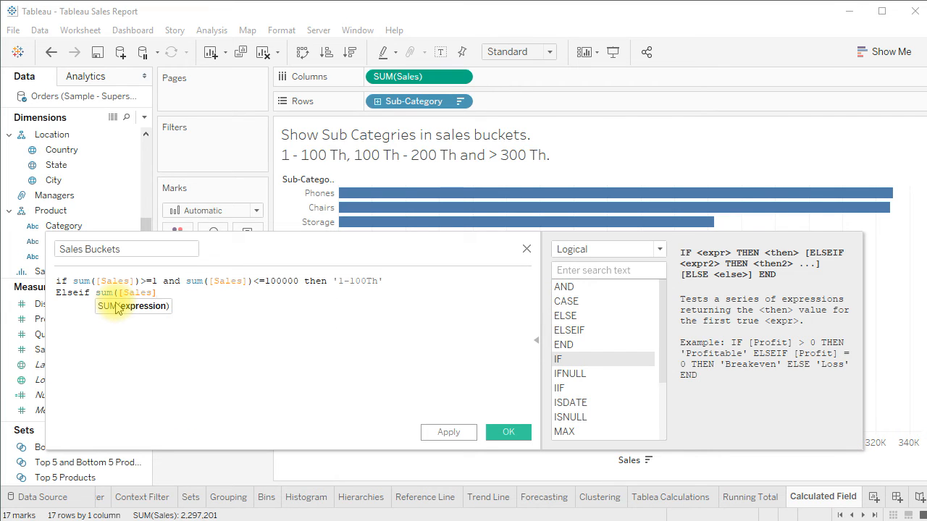
pyautogui.write(')>10')
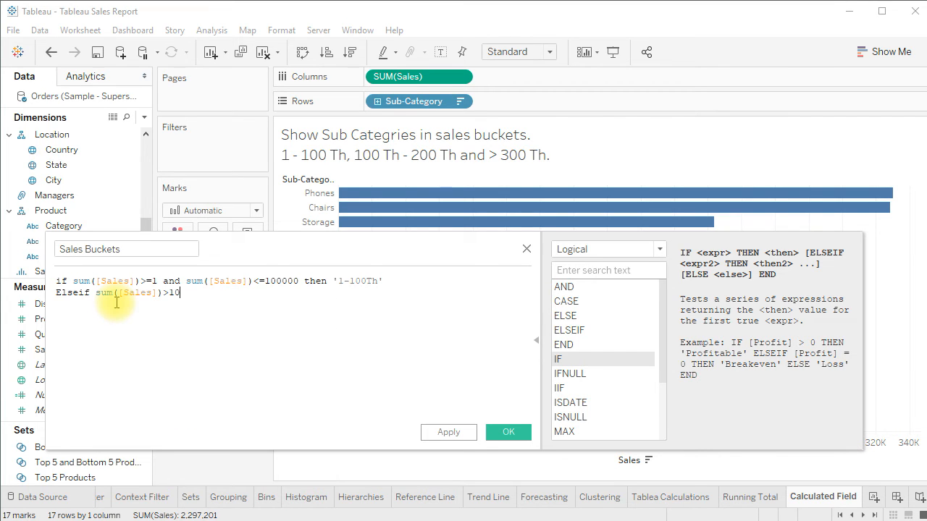
pyautogui.write('0000')
pyautogui.write(' and')
pyautogui.write(' Su')
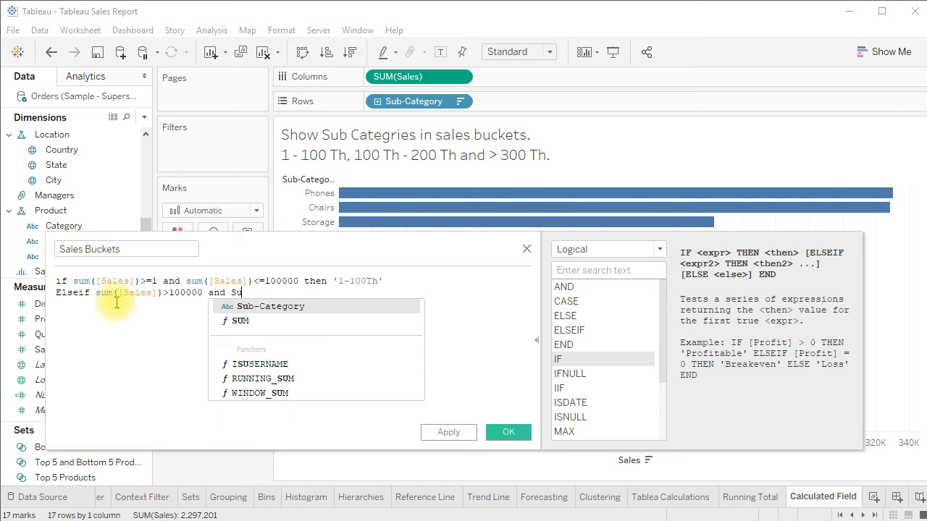
pyautogui.write('m([Sal')
pyautogui.press('Return')
pyautogui.write(')')
pyautogui.write('<=')
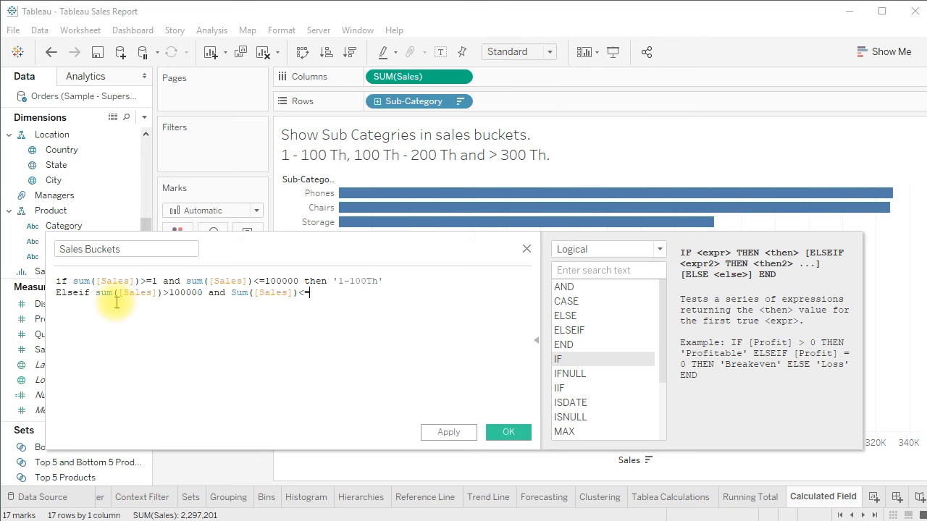
pyautogui.write("300000 then '100 Th - 300 Th'")
pyautogui.press('Return')
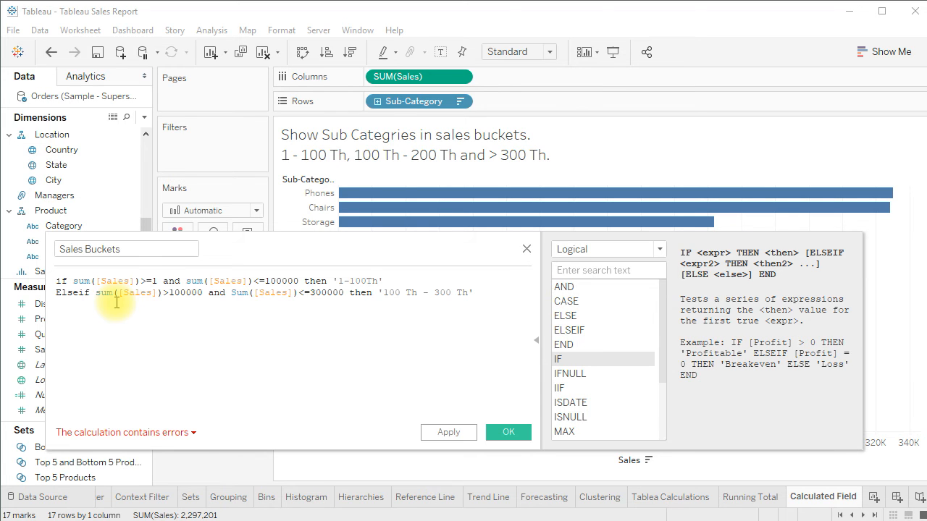
# Add the line Elseif Sum([Sales])>300000 then '>300 Th' and close the formula with END
pyautogui.write('Elseif ')
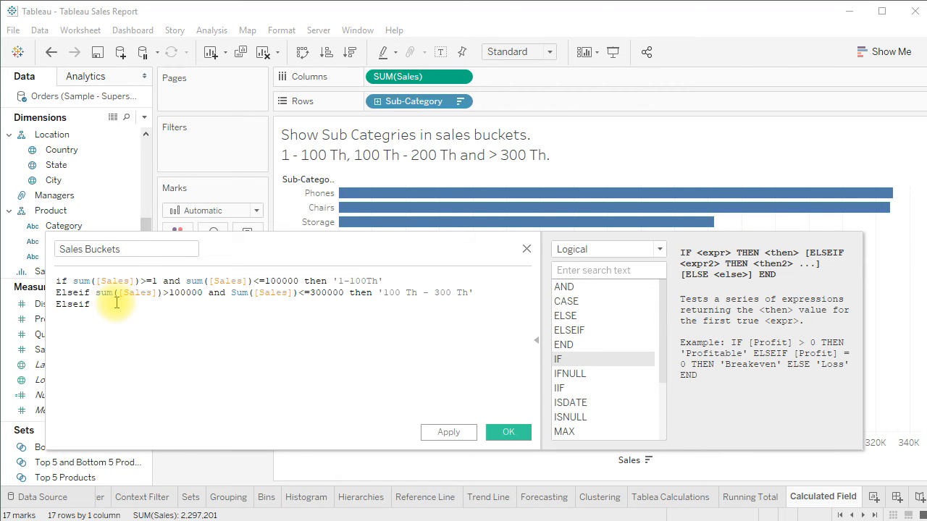
pyautogui.write('Sum')
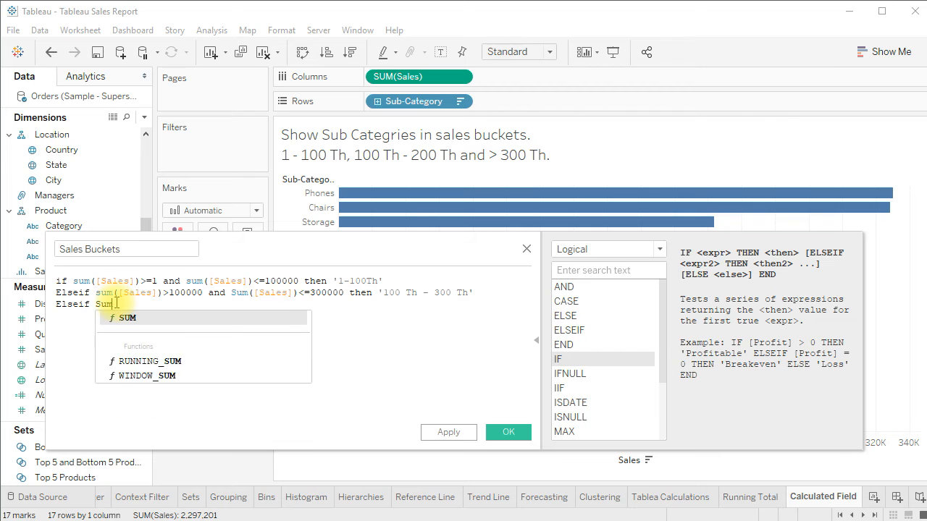
pyautogui.write('([Sales])')
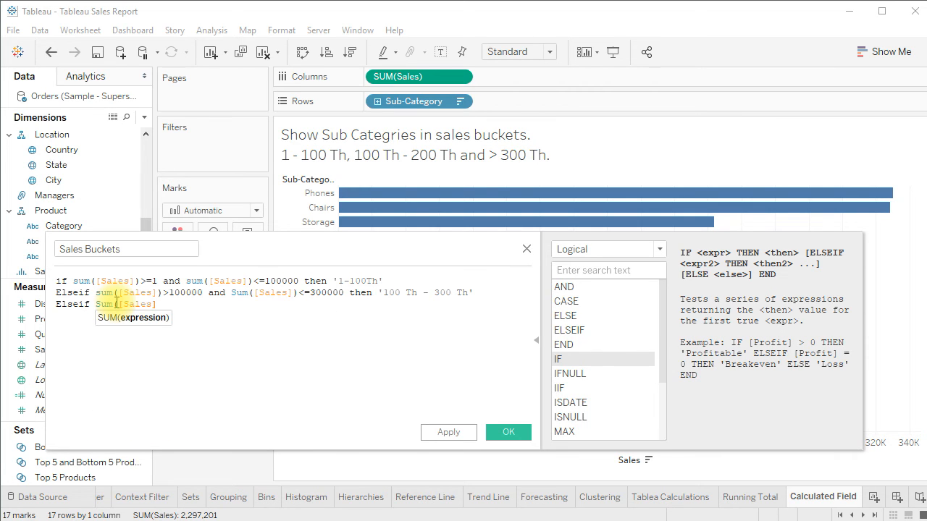
pyautogui.write('>')
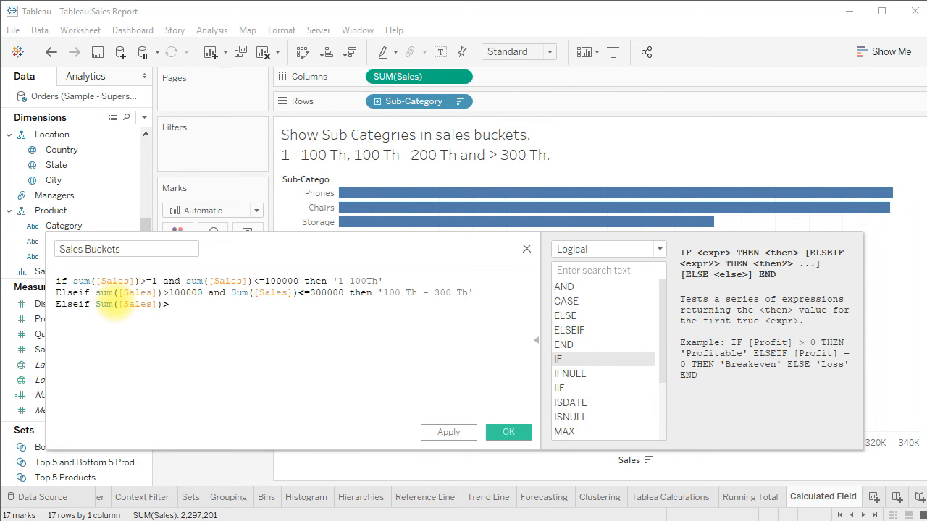
pyautogui.write("300000 then '>300 Th'")
pyautogui.press('Return')
pyautogui.write('END')
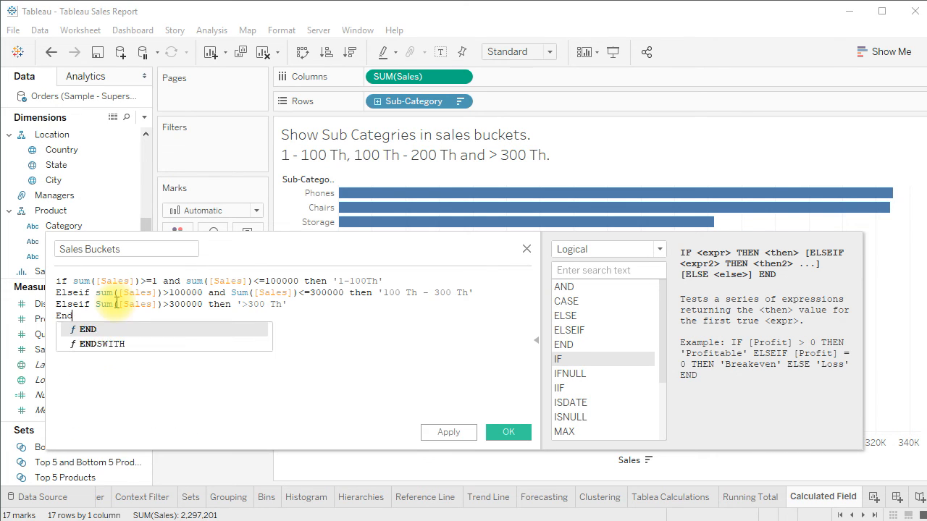
# Save the Sales Buckets calculated field and use it as the colour of the sub-category bars
pyautogui.moveTo(257, 253); pyautogui.dragTo(254, 288)
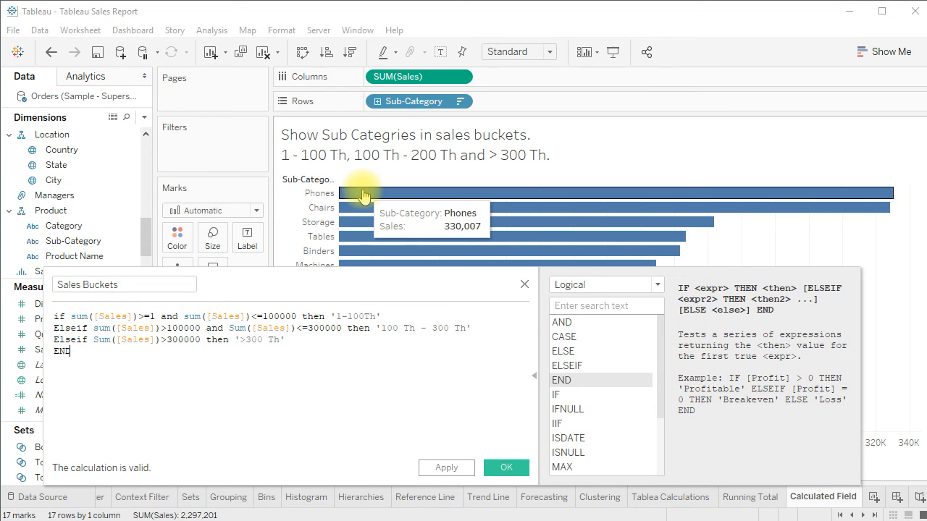
pyautogui.moveTo(363, 209)
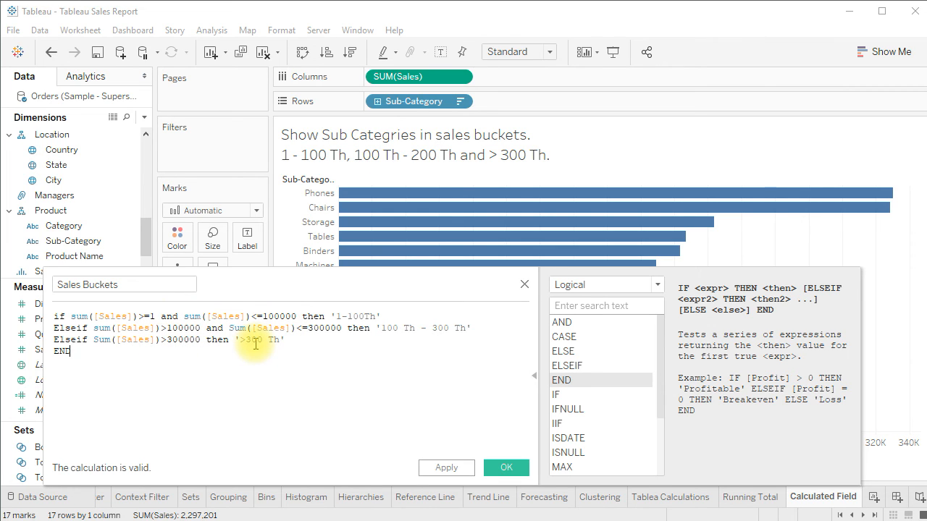
pyautogui.click(452, 474)
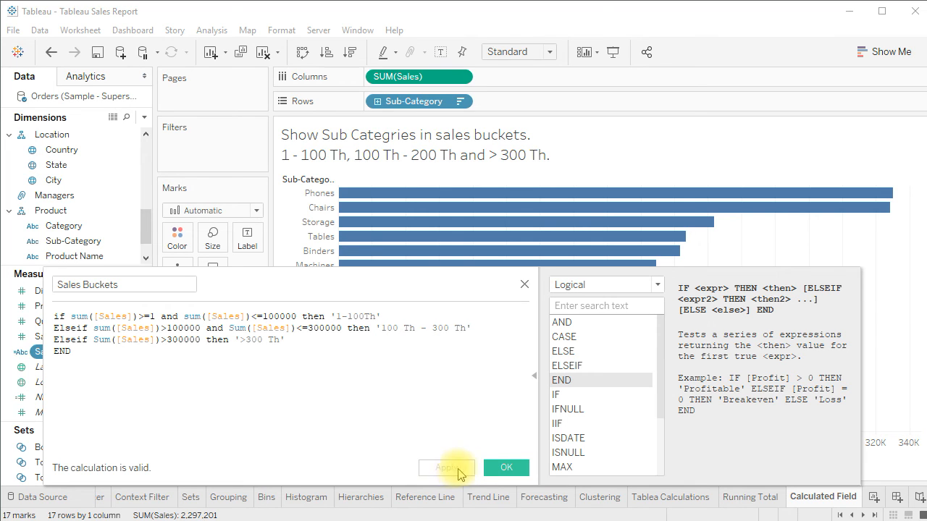
pyautogui.click(494, 467)
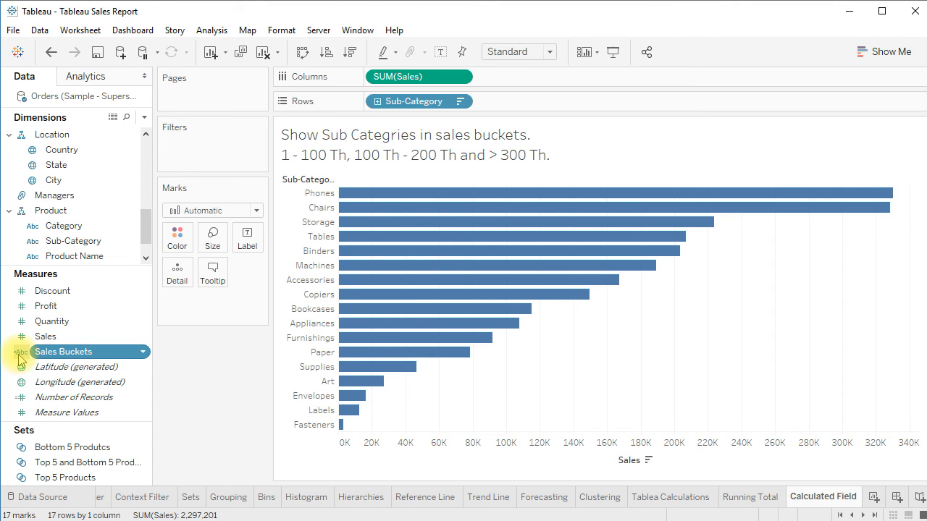
pyautogui.moveTo(72, 355); pyautogui.dragTo(176, 272)
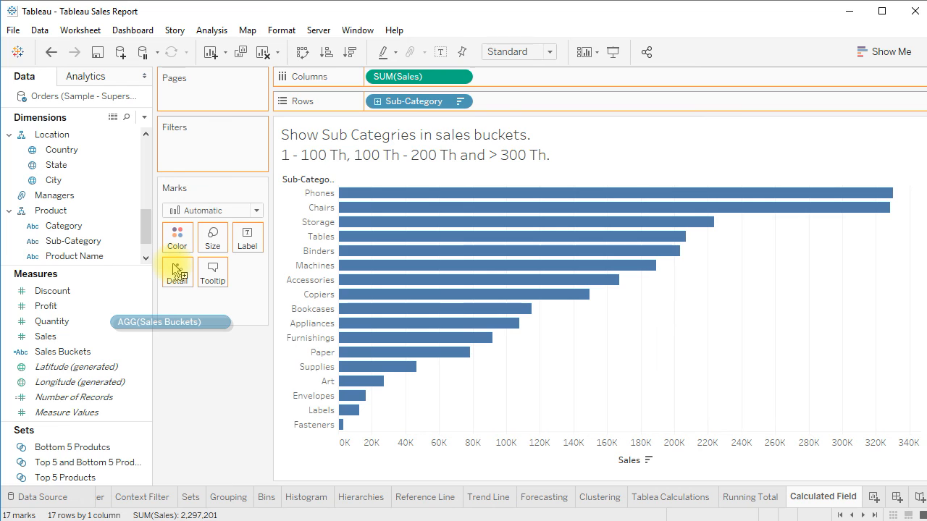
pyautogui.moveTo(176, 272); pyautogui.dragTo(177, 237)
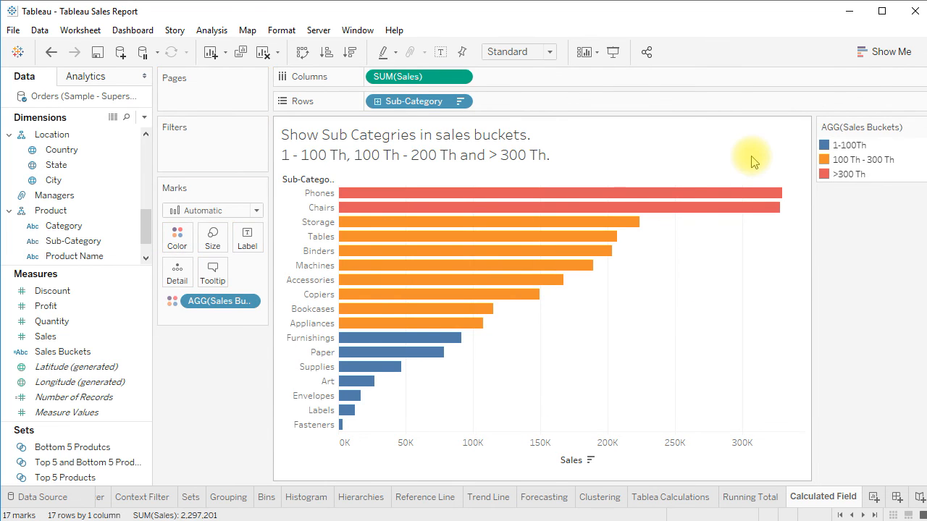